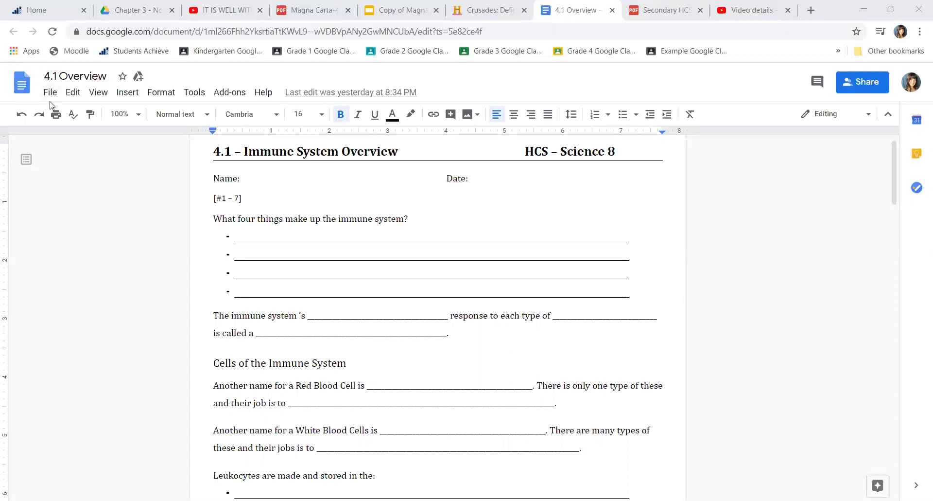
- Make a copy of the worksheet, replacing "Copy of" in its name with the person's name before "4.1 Overview"
{"action": "left_click", "coordinate": [50, 92]}
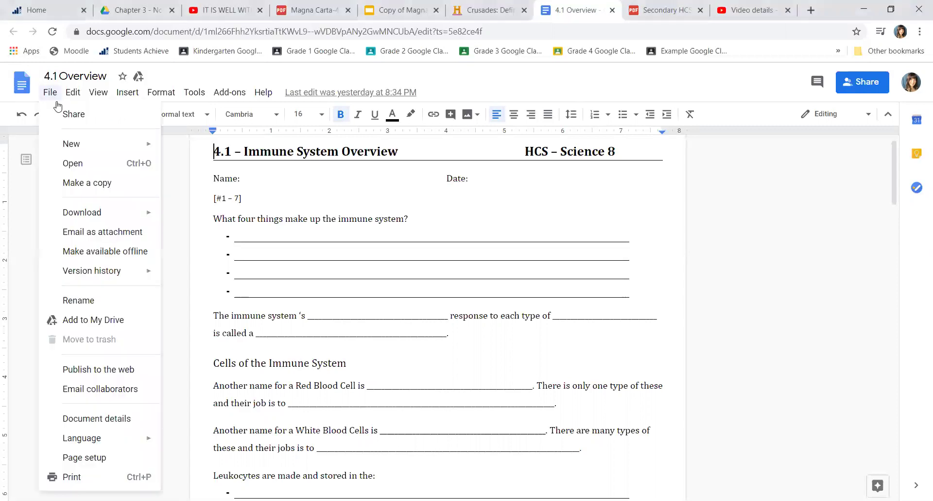
{"action": "left_click", "coordinate": [83, 184]}
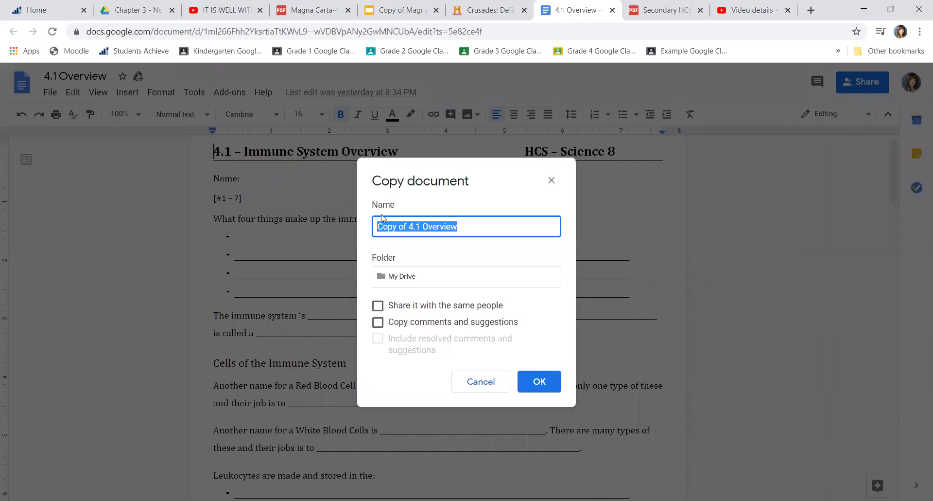
{"action": "left_click", "coordinate": [407, 226]}
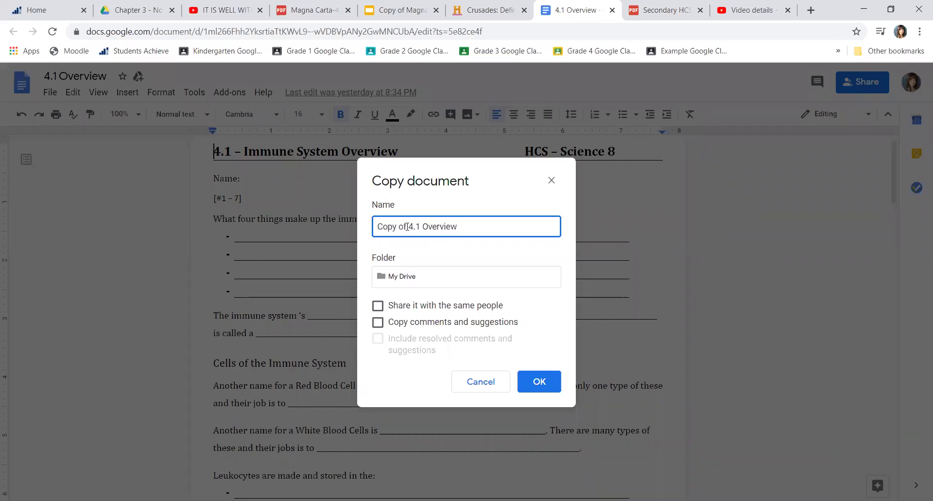
{"action": "key", "text": "BackSpace"}
{"action": "key", "text": "BackSpace"}
{"action": "key", "text": "BackSpace"}
{"action": "key", "text": "BackSpace"}
{"action": "key", "text": "BackSpace"}
{"action": "key", "text": "BackSpace"}
{"action": "key", "text": "BackSpace"}
{"action": "key", "text": "BackSpace"}
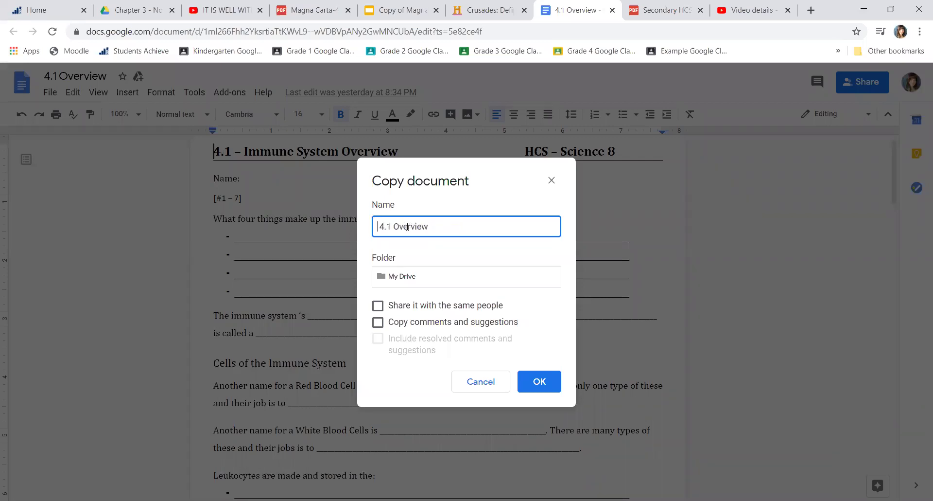
{"action": "type", "text": "Miss Pilch"}
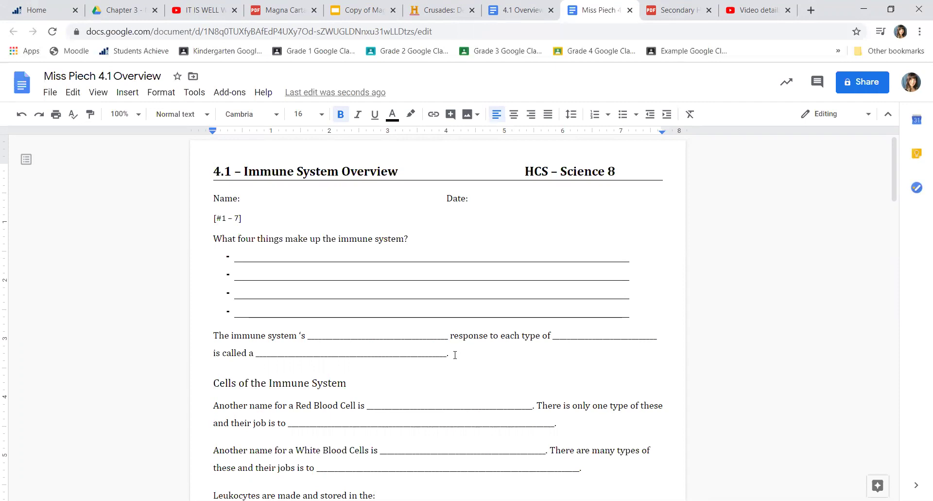
- Fill in the worksheet header with the person's name and the date April 2
{"action": "scroll", "coordinate": [455, 355], "scroll_direction": "down", "scroll_amount": 1}
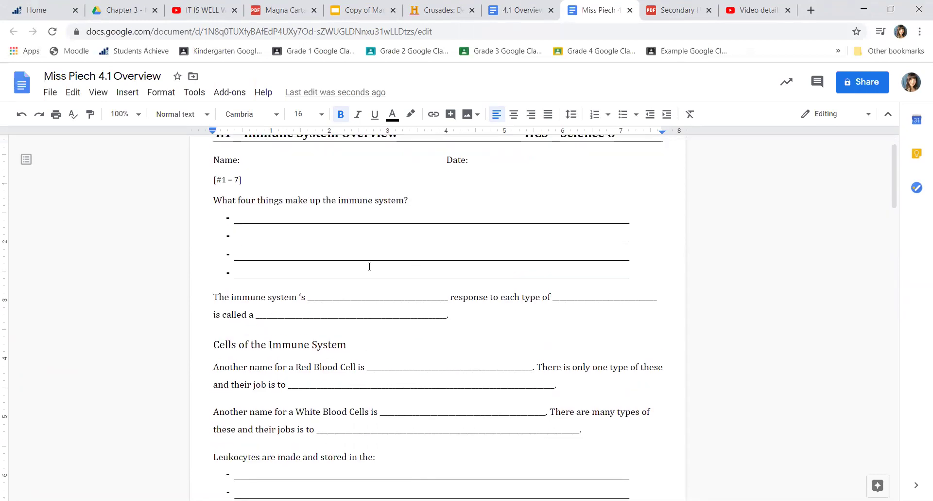
{"action": "scroll", "coordinate": [370, 267], "scroll_direction": "up", "scroll_amount": 1}
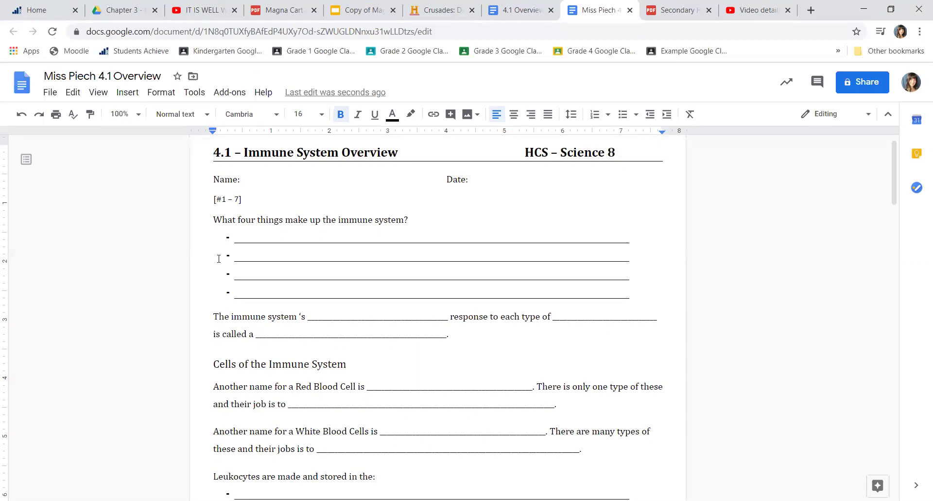
{"action": "scroll", "coordinate": [219, 258], "scroll_direction": "down", "scroll_amount": 1}
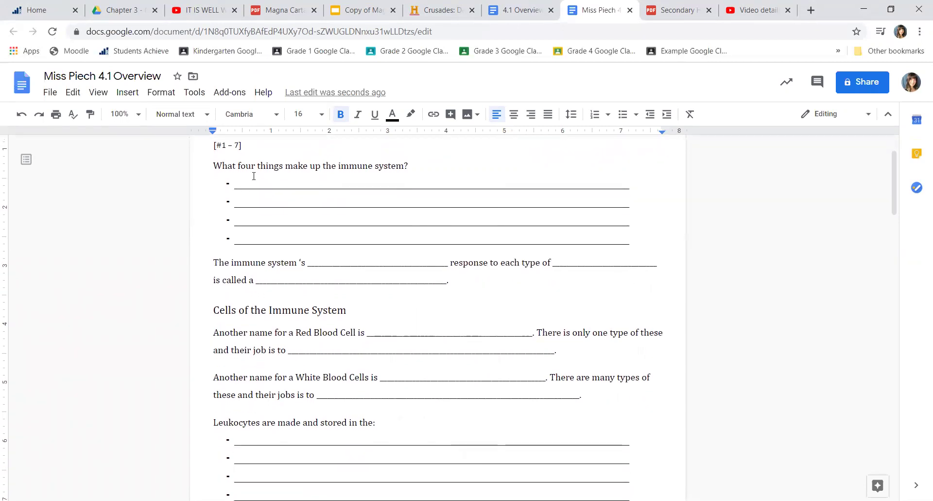
{"action": "scroll", "coordinate": [266, 212], "scroll_direction": "up", "scroll_amount": 2}
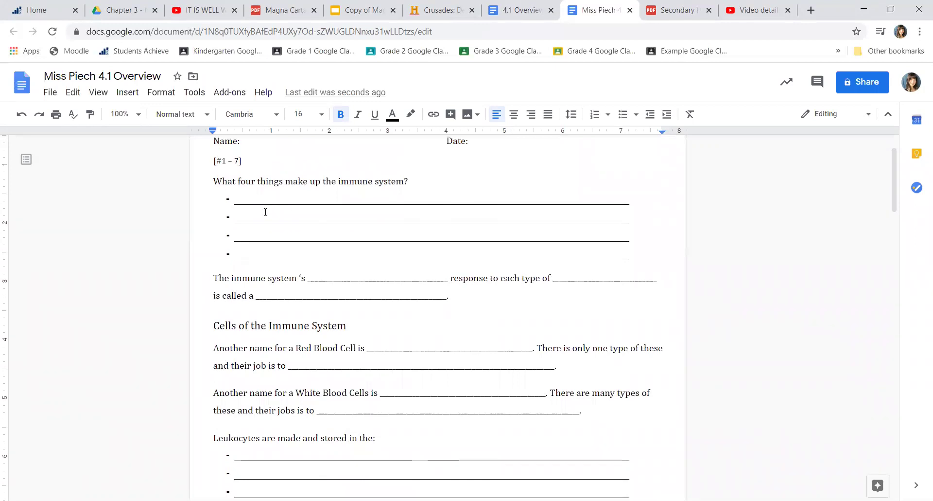
{"action": "left_click", "coordinate": [255, 197]}
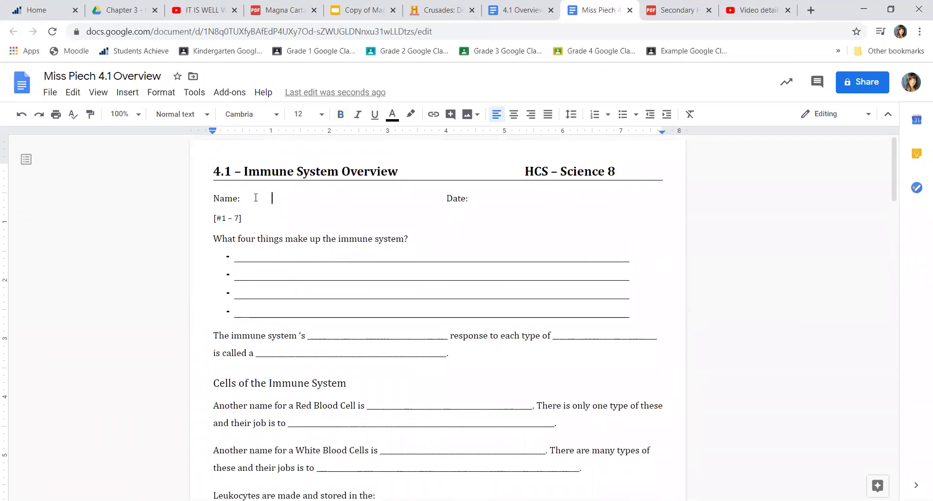
{"action": "type", "text": "Miss "}
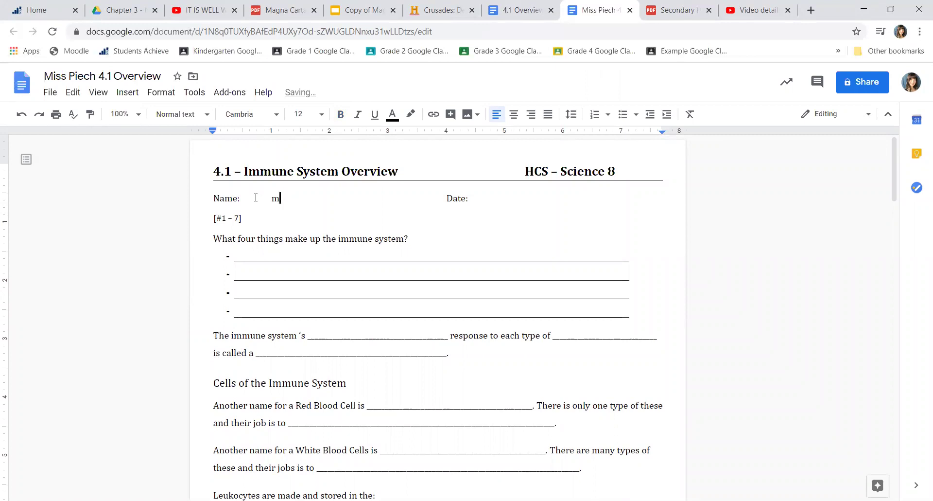
{"action": "type", "text": "Piech"}
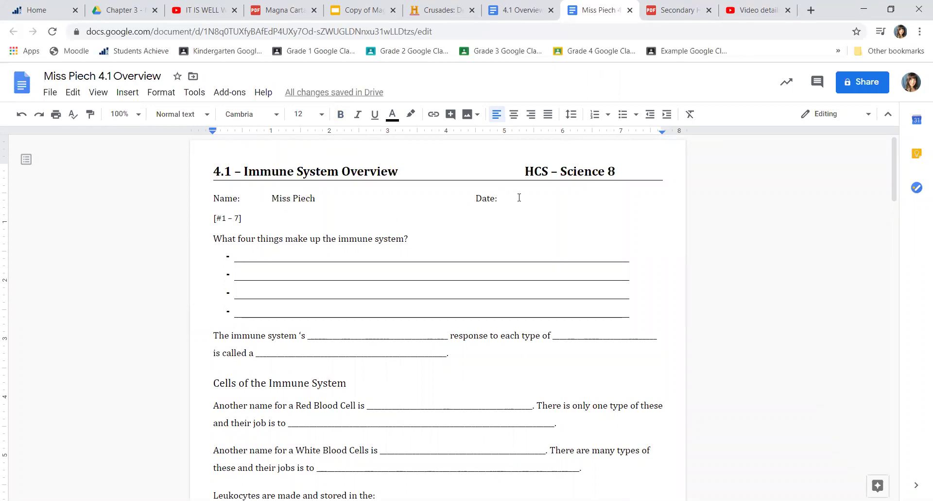
{"action": "type", "text": "April 2"}
- List the four things that make up the immune system as "specialized cells", "proteins", "tissues" and "organs"
{"action": "left_click", "coordinate": [263, 256]}
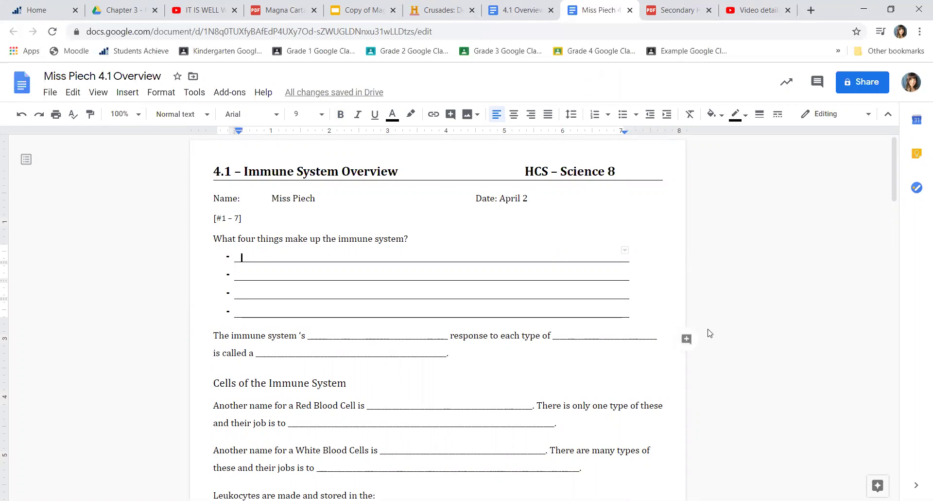
{"action": "type", "text": "s"}
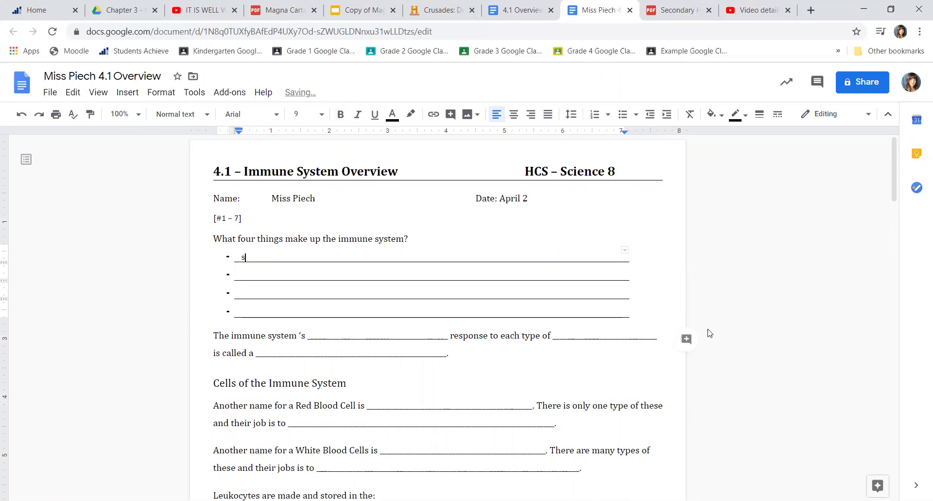
{"action": "type", "text": "pecialized cells"}
{"action": "key", "text": "Tab"}
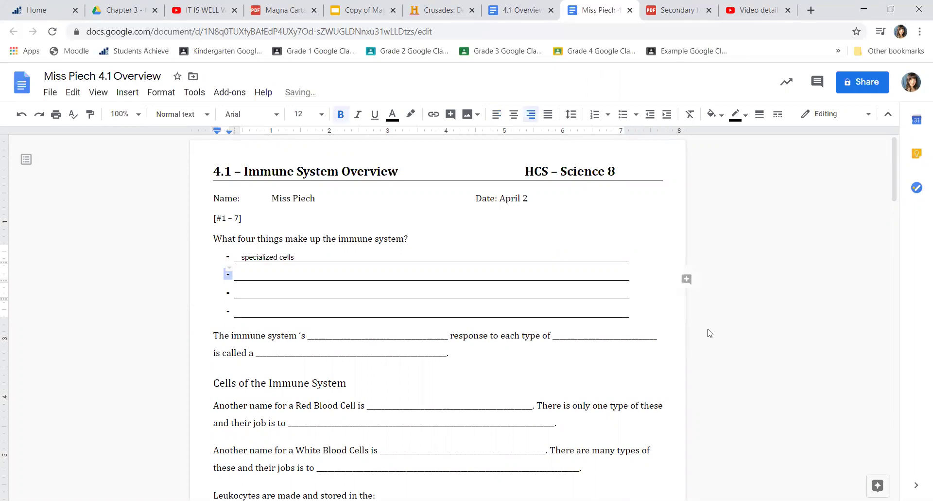
{"action": "type", "text": "prot"}
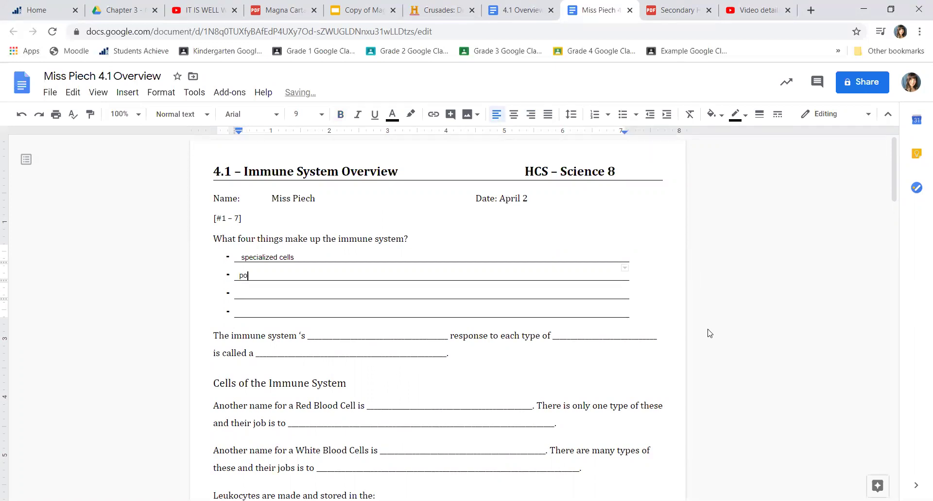
{"action": "key", "text": "BackSpace"}
{"action": "key", "text": "BackSpace"}
{"action": "key", "text": "BackSpace"}
{"action": "type", "text": "roteins"}
{"action": "key", "text": "Tab"}
{"action": "type", "text": "tissues"}
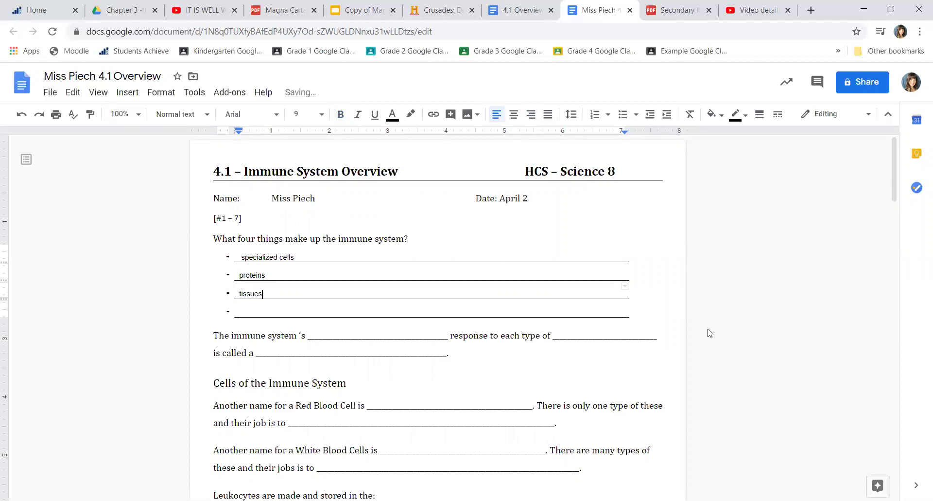
{"action": "key", "text": "Tab"}
{"action": "type", "text": "organs"}
- Fill the blanks of the immune system response sentence with "specific", "pathogen" and "specific adaptive response"
{"action": "left_click", "coordinate": [334, 333]}
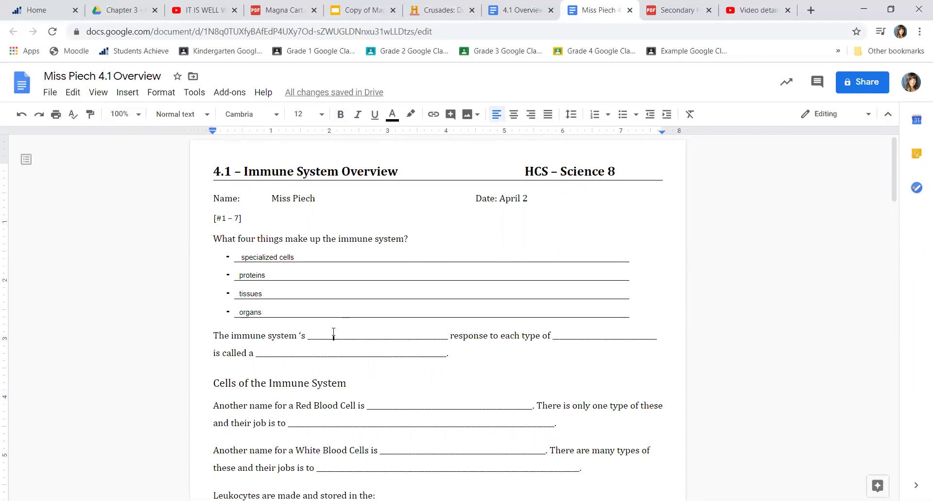
{"action": "type", "text": "specific"}
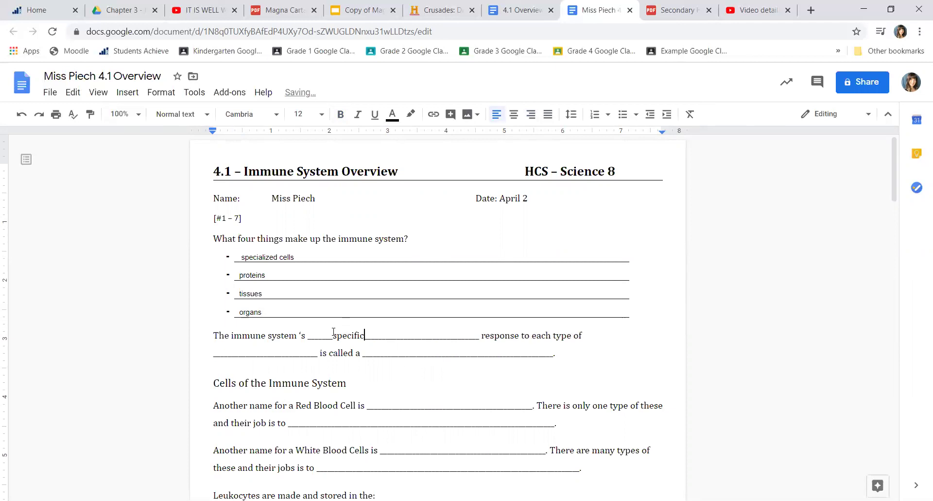
{"action": "left_click", "coordinate": [221, 353]}
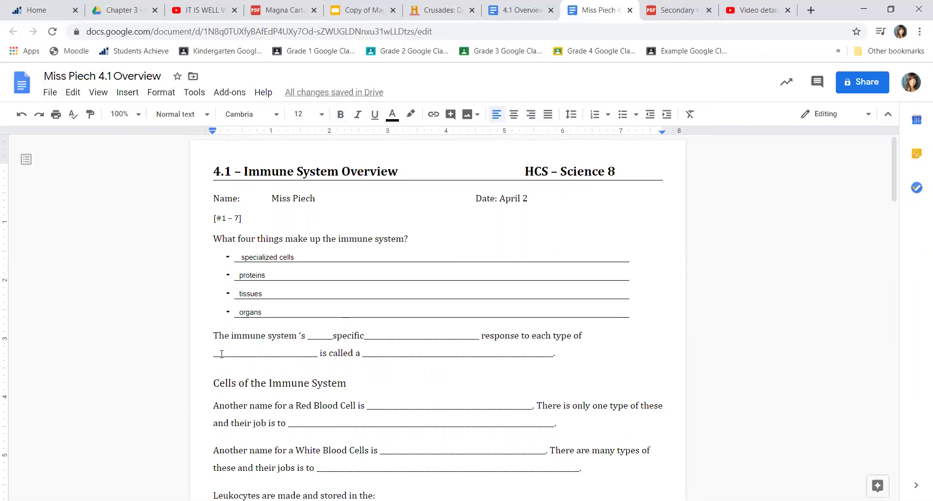
{"action": "type", "text": "pathogen"}
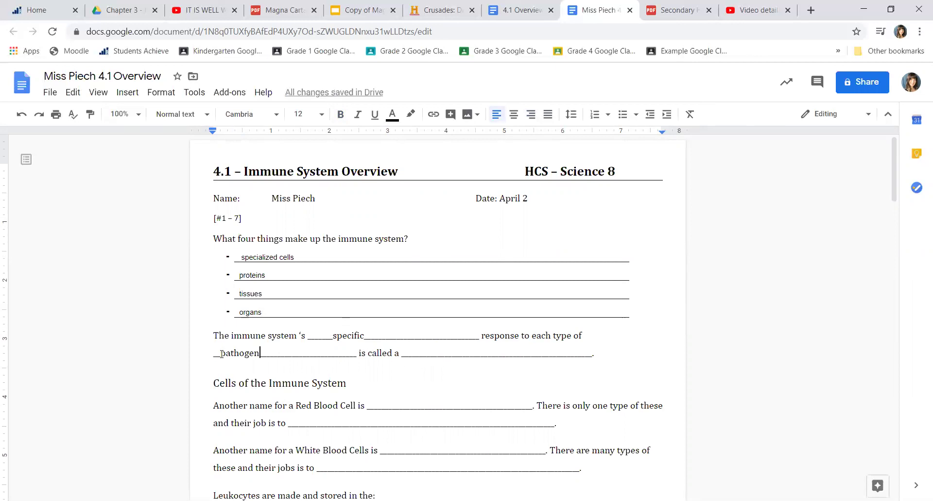
{"action": "left_click", "coordinate": [413, 351]}
{"action": "type", "text": "specific"}
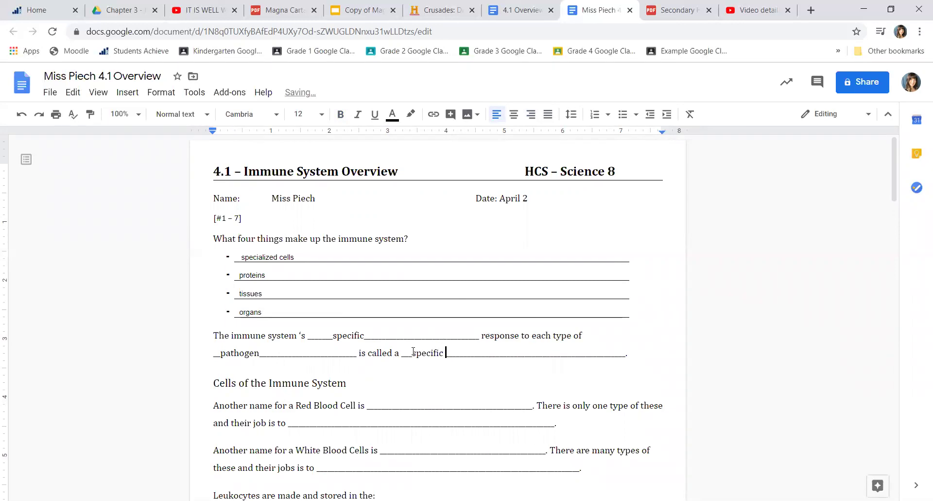
{"action": "type", "text": " adaptive "}
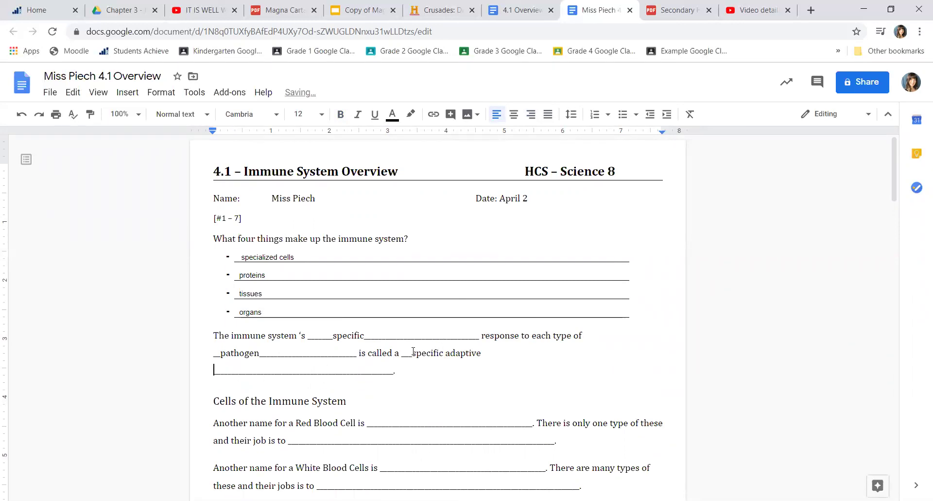
{"action": "type", "text": "response"}
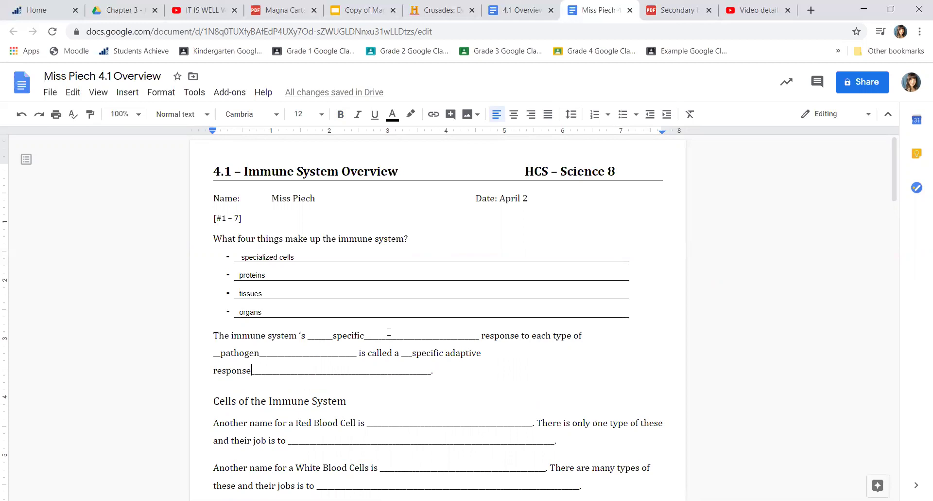
- Fill in the red blood cell statement with the name "erythrocytes" and the job "transport gases (oxygen and carbon dioxide)"
{"action": "scroll", "coordinate": [408, 379], "scroll_direction": "down", "scroll_amount": 3}
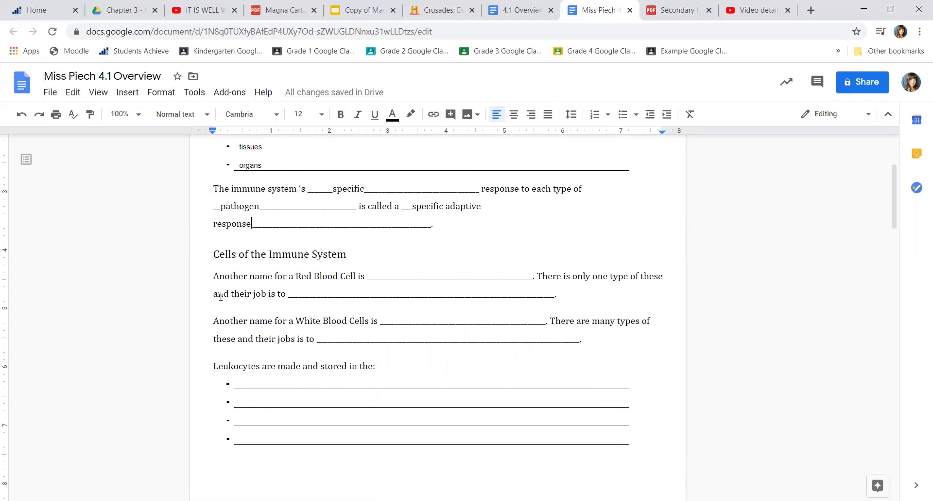
{"action": "scroll", "coordinate": [264, 181], "scroll_direction": "down", "scroll_amount": 2}
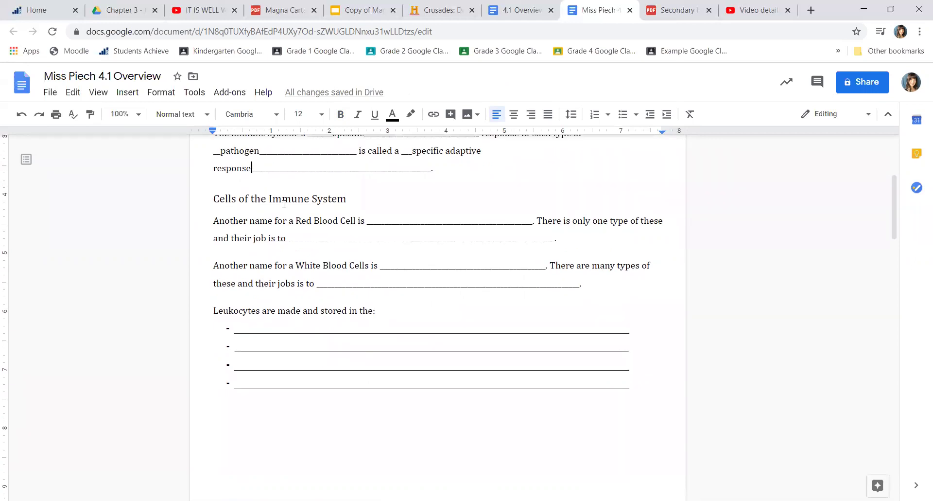
{"action": "left_click", "coordinate": [399, 220]}
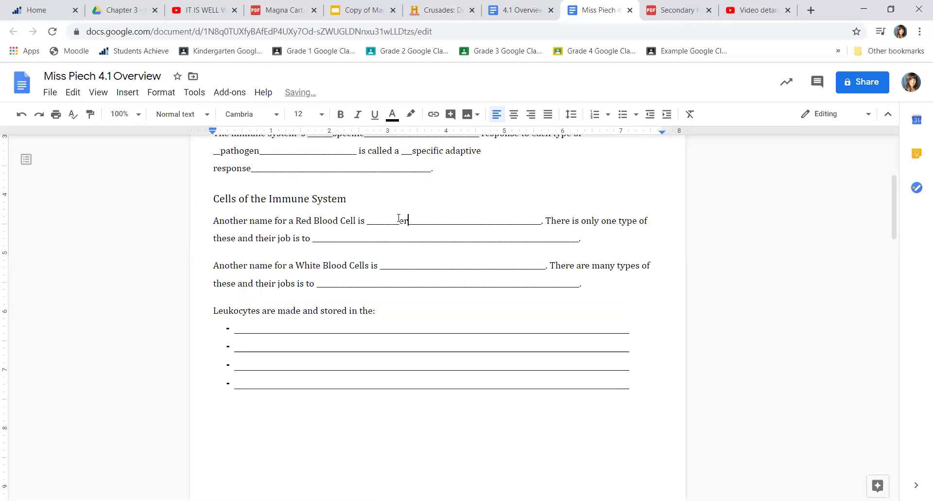
{"action": "type", "text": "ythrocytes"}
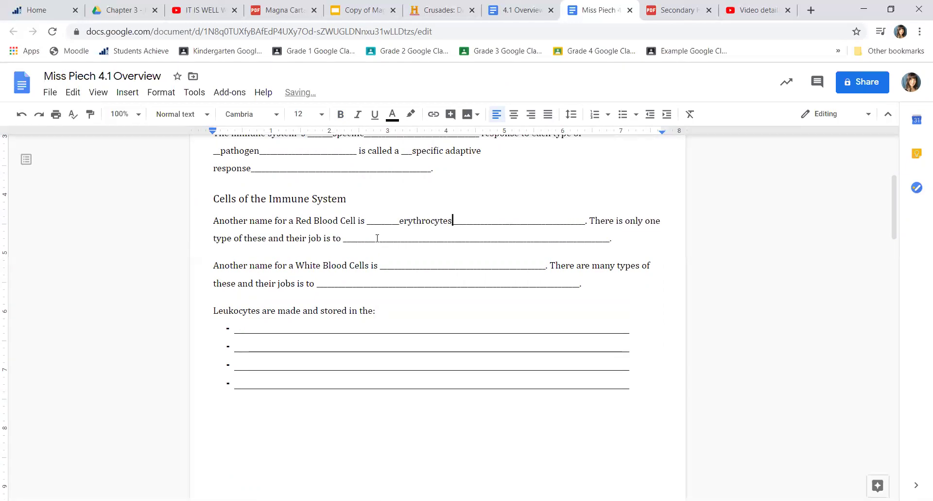
{"action": "left_click", "coordinate": [358, 237]}
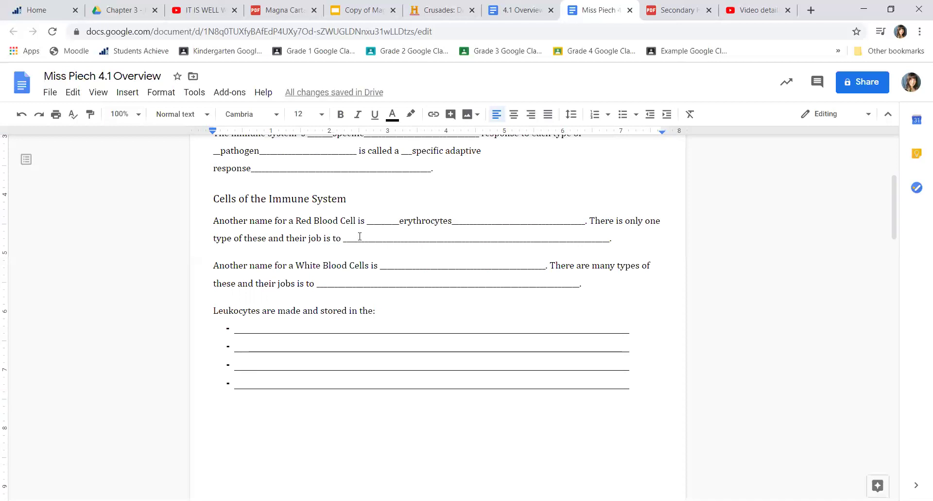
{"action": "type", "text": "transpor"}
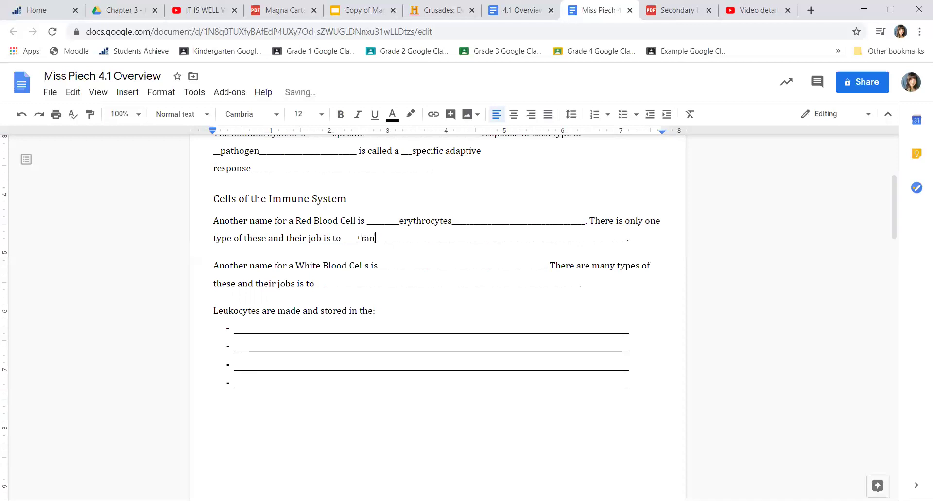
{"action": "type", "text": "t gases "}
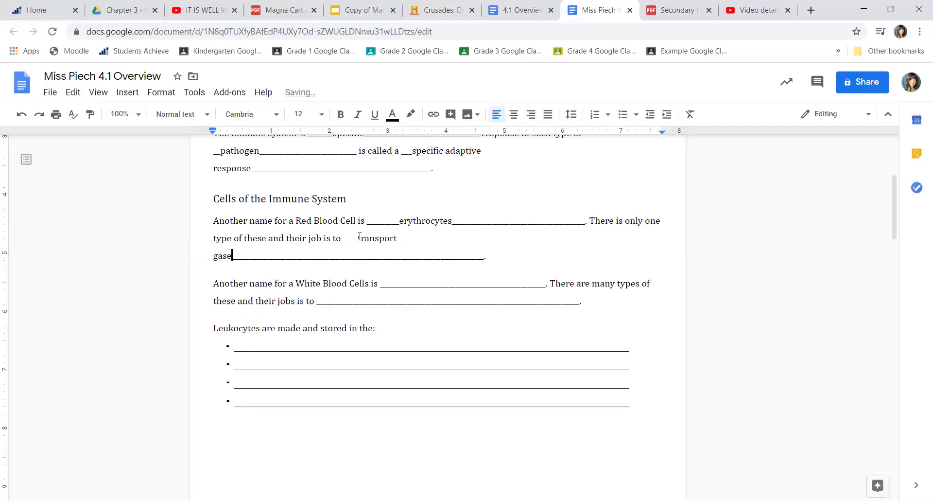
{"action": "type", "text": "(oxygen an carbon di"}
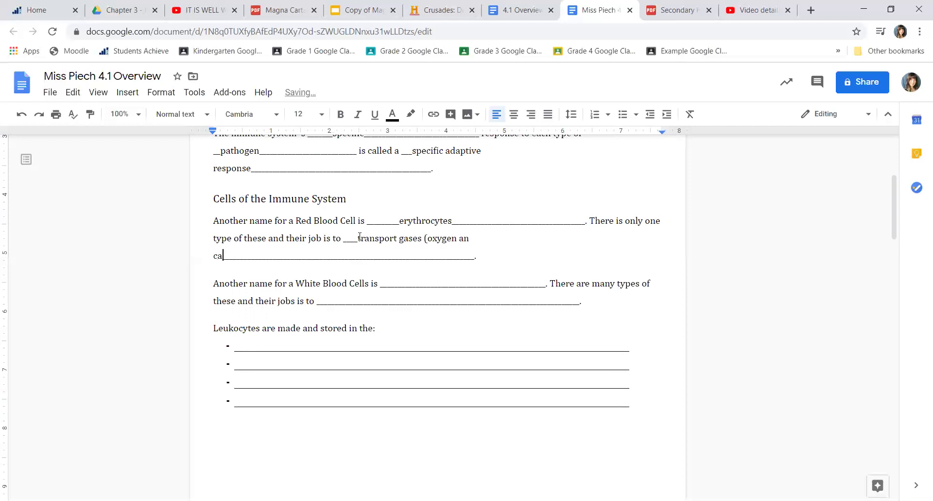
{"action": "type", "text": "oxide)"}
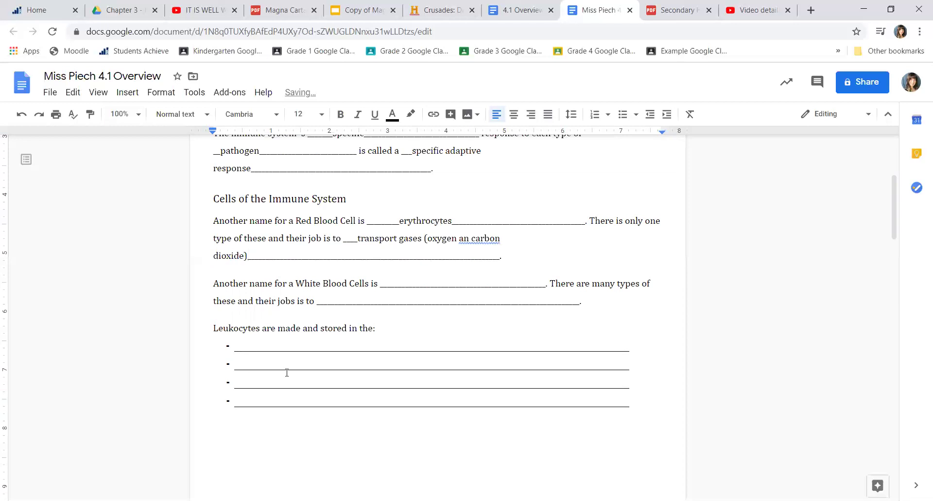
{"action": "left_click", "coordinate": [469, 238]}
{"action": "type", "text": "d"}
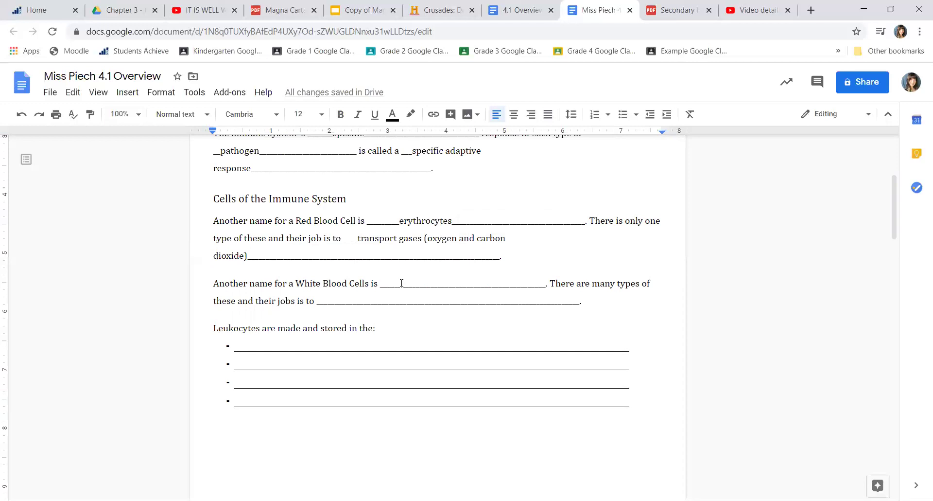
- Fill in the white blood cell statement with the name "leukocytes" and the job "fight infections"
{"action": "left_click", "coordinate": [402, 283]}
{"action": "type", "text": "leukocytes"}
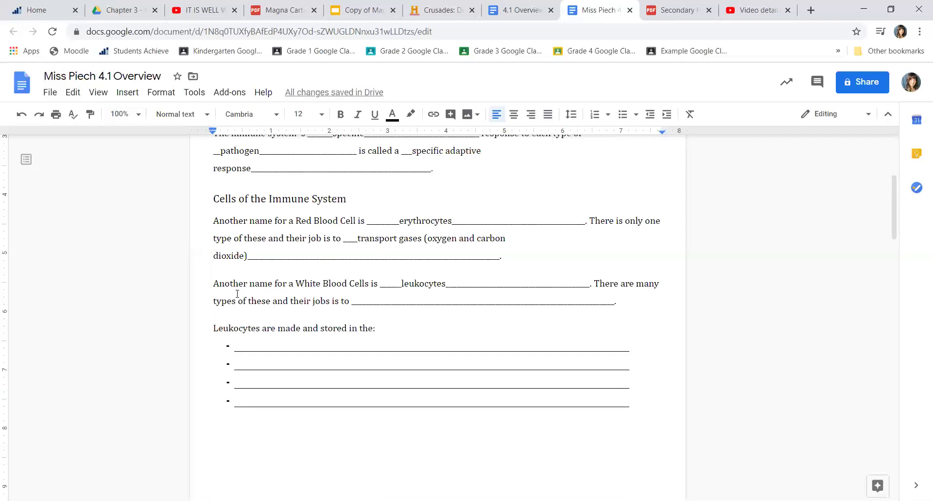
{"action": "left_click", "coordinate": [373, 301]}
{"action": "type", "text": "fight infection"}
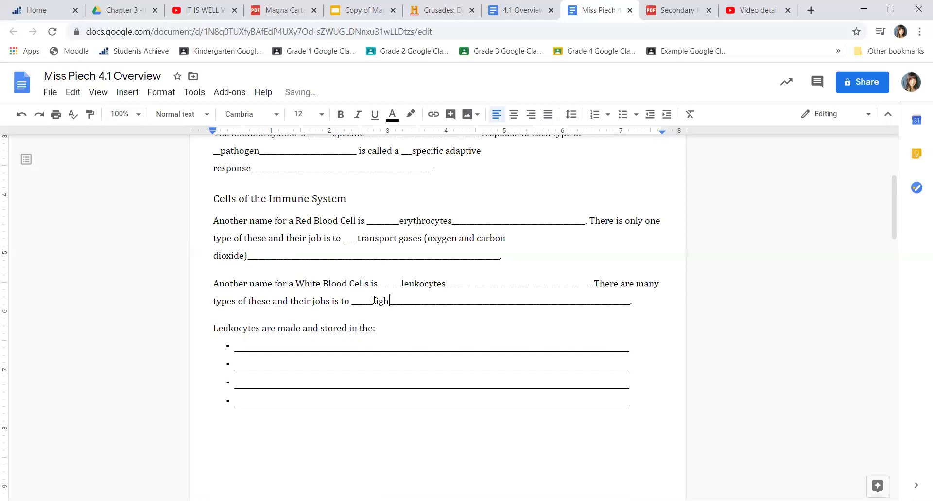
{"action": "type", "text": "s_"}
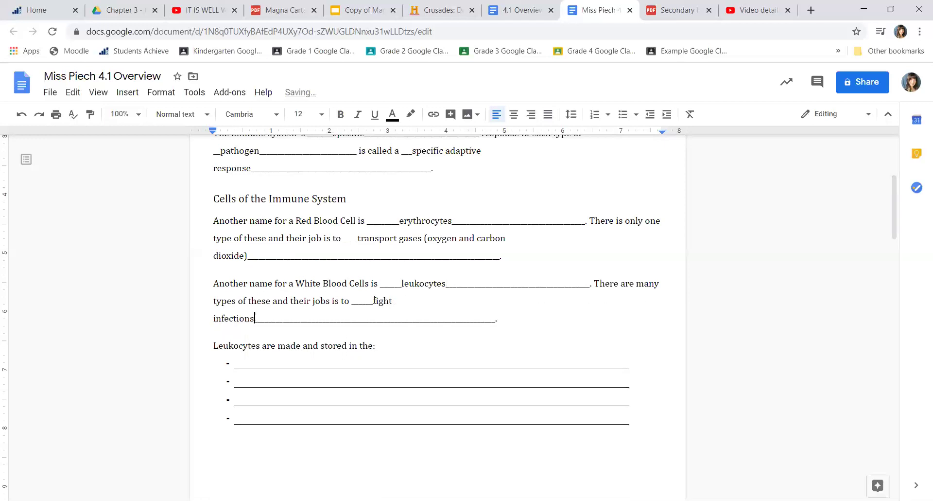
- List the places where leukocytes are made and stored as "bone marrow", "thymus", "spleen" and "lymph nodes"
{"action": "scroll", "coordinate": [373, 341], "scroll_direction": "down", "scroll_amount": 1}
{"action": "scroll", "coordinate": [374, 341], "scroll_direction": "down", "scroll_amount": 3}
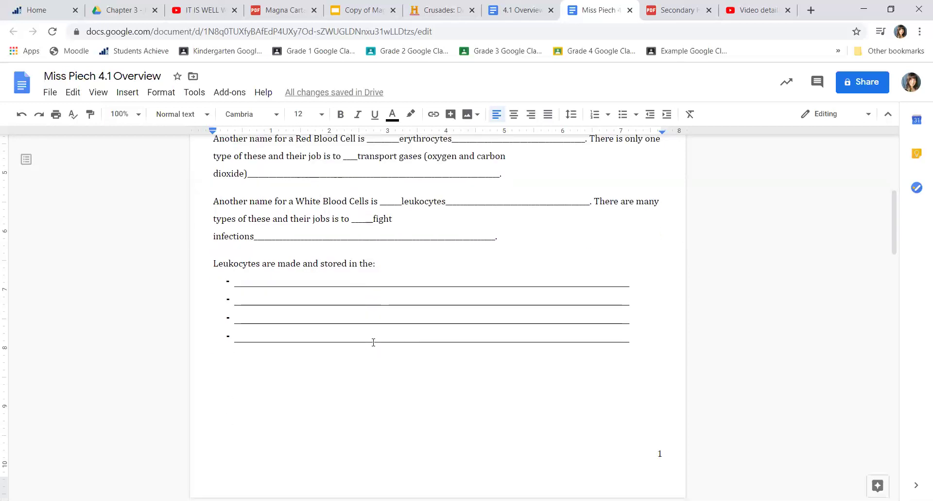
{"action": "left_click", "coordinate": [245, 265]}
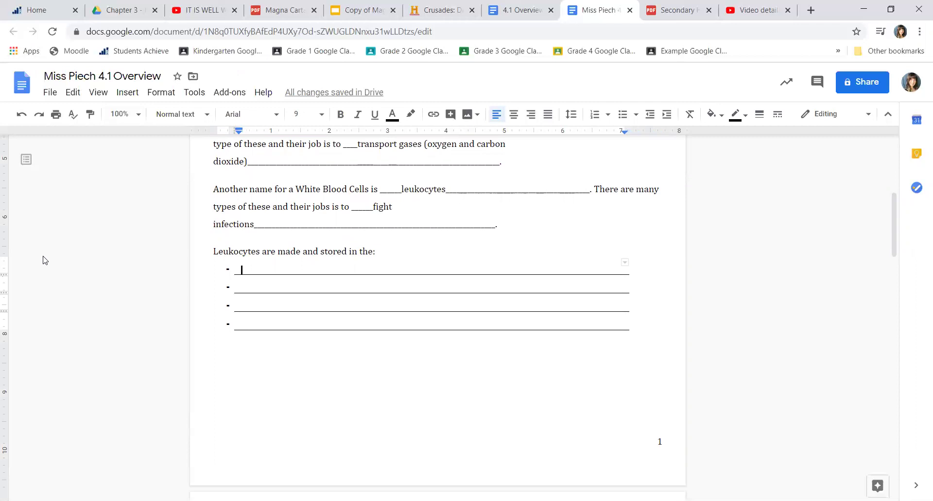
{"action": "type", "text": "bone marrow"}
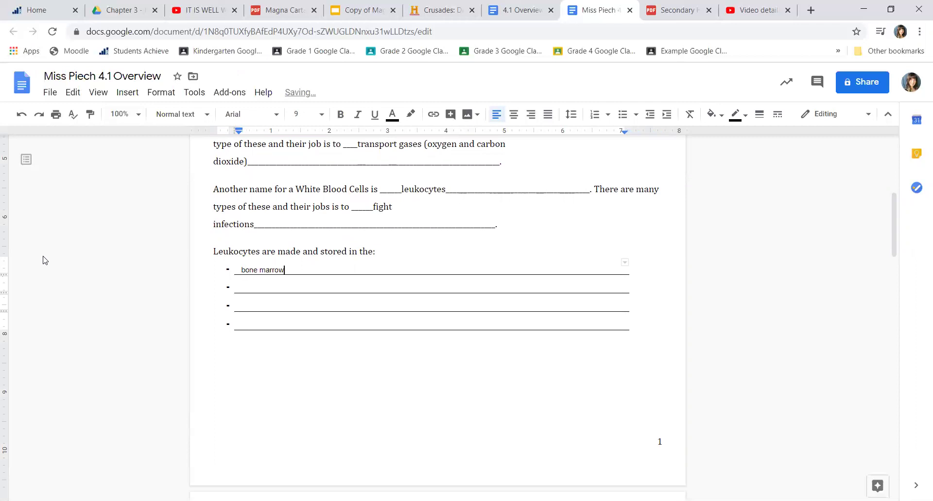
{"action": "key", "text": "Tab"}
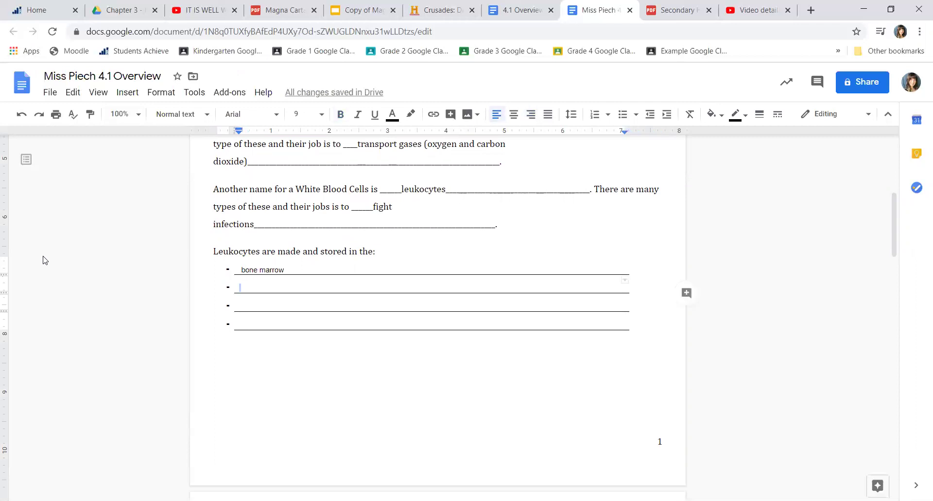
{"action": "type", "text": "thymus"}
{"action": "key", "text": "Tab"}
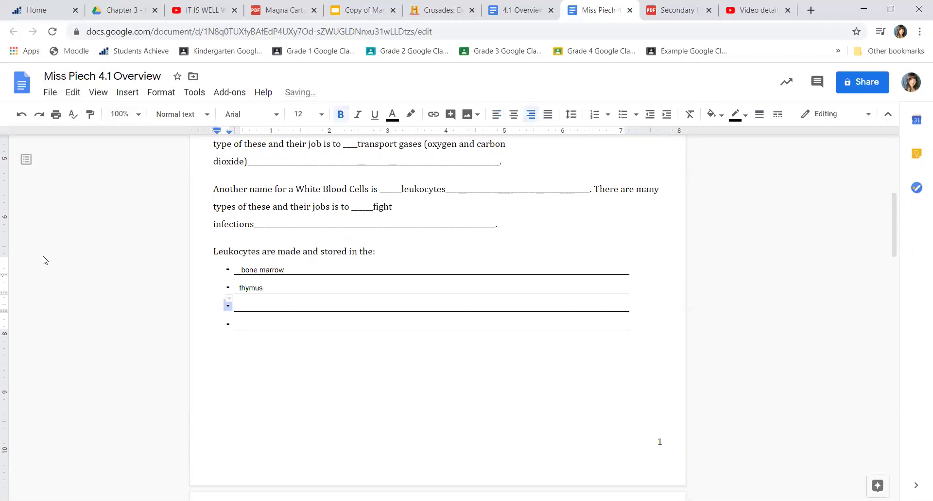
{"action": "type", "text": "spleen"}
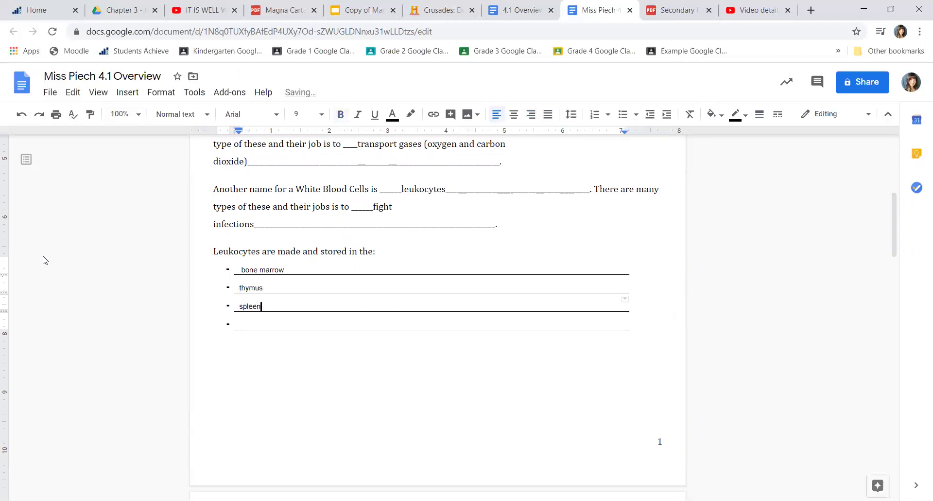
{"action": "key", "text": "Tab"}
{"action": "type", "text": "lymph nodes"}
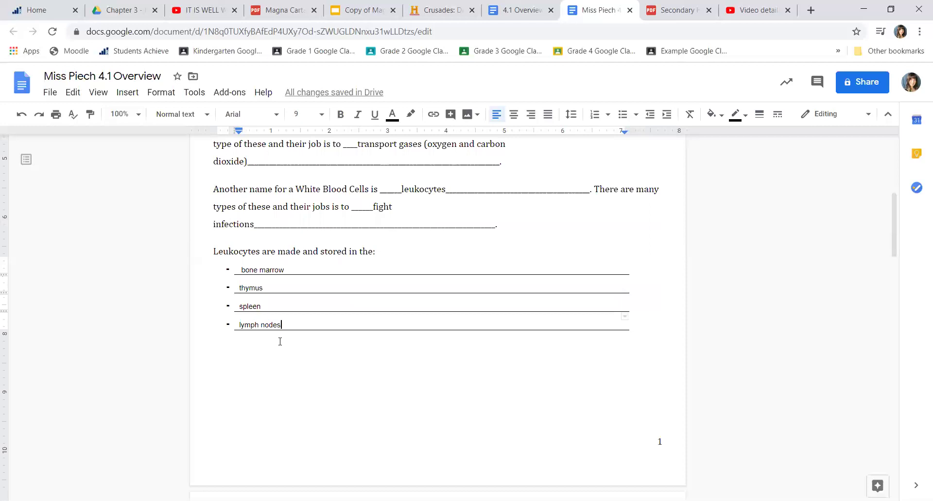
- Examine the leukocyte diagram and its numbered answer boxes on the worksheet's second page
{"action": "scroll", "coordinate": [279, 341], "scroll_direction": "down", "scroll_amount": 1}
{"action": "scroll", "coordinate": [279, 340], "scroll_direction": "up", "scroll_amount": 2}
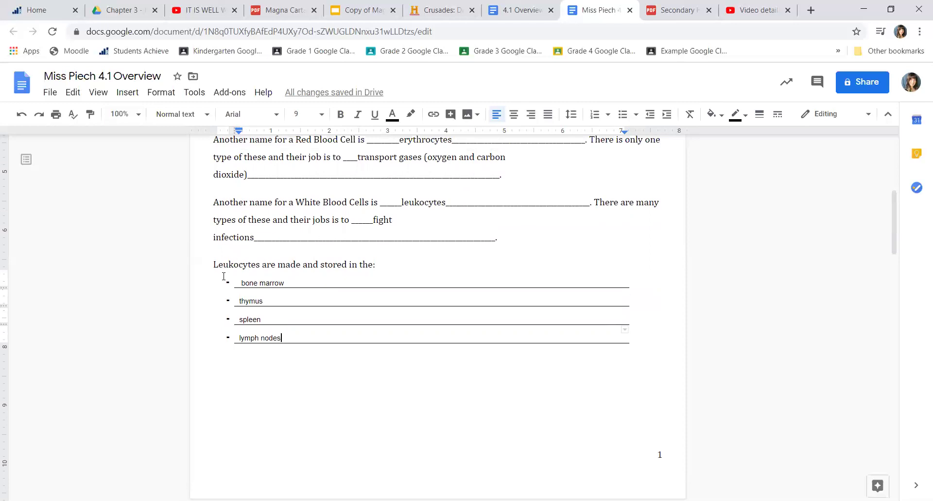
{"action": "scroll", "coordinate": [243, 292], "scroll_direction": "down", "scroll_amount": 3}
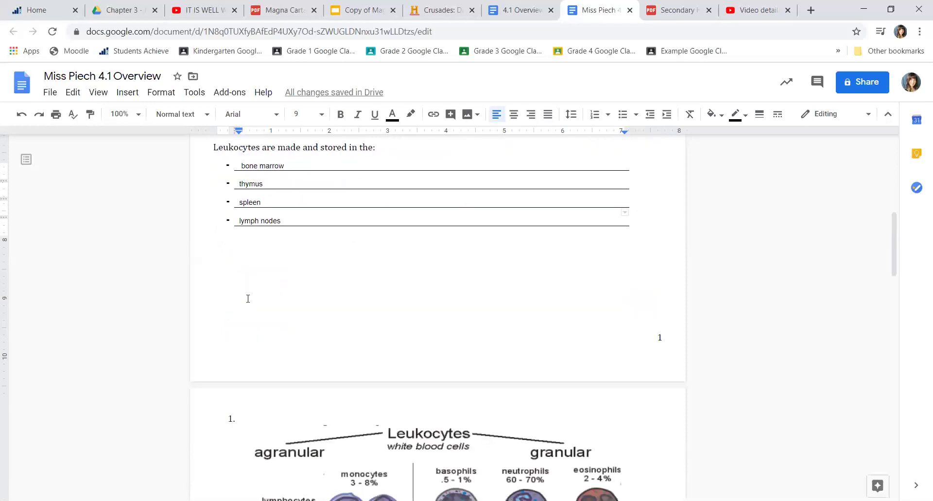
{"action": "scroll", "coordinate": [248, 298], "scroll_direction": "down", "scroll_amount": 4}
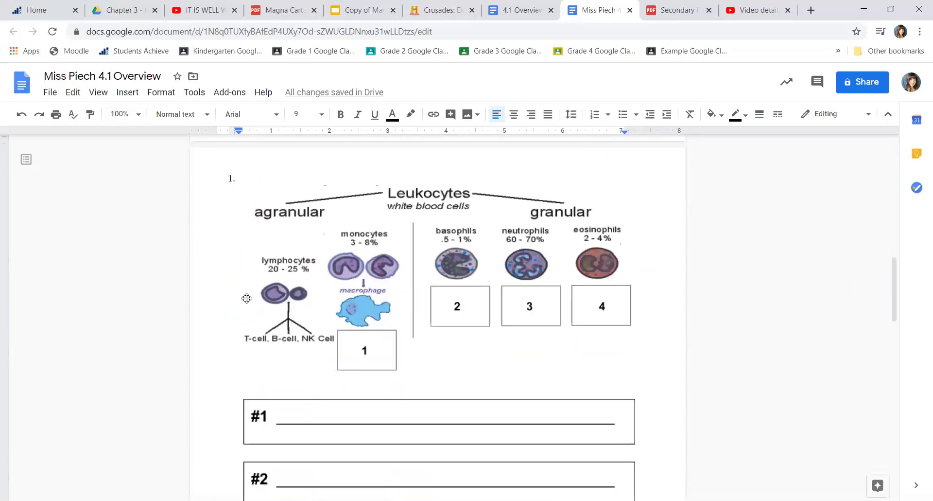